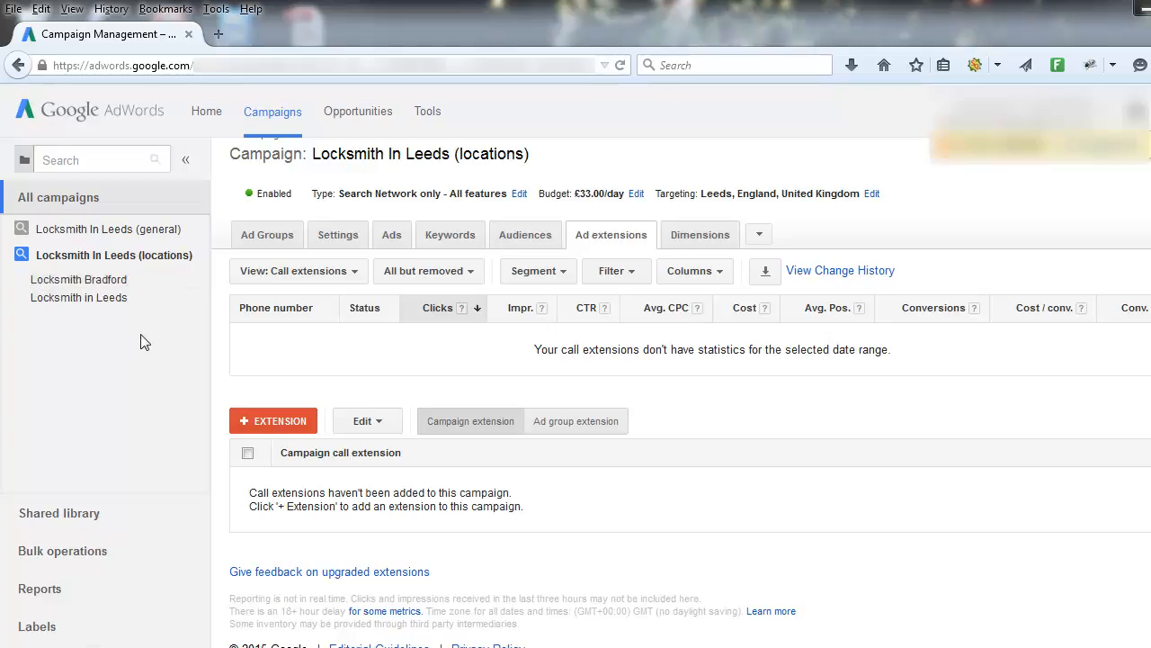
- Start a new call extension for the Locksmith In Leeds (locations) campaign and open a new phone number entry
scroll(232, 393, "down", 1)
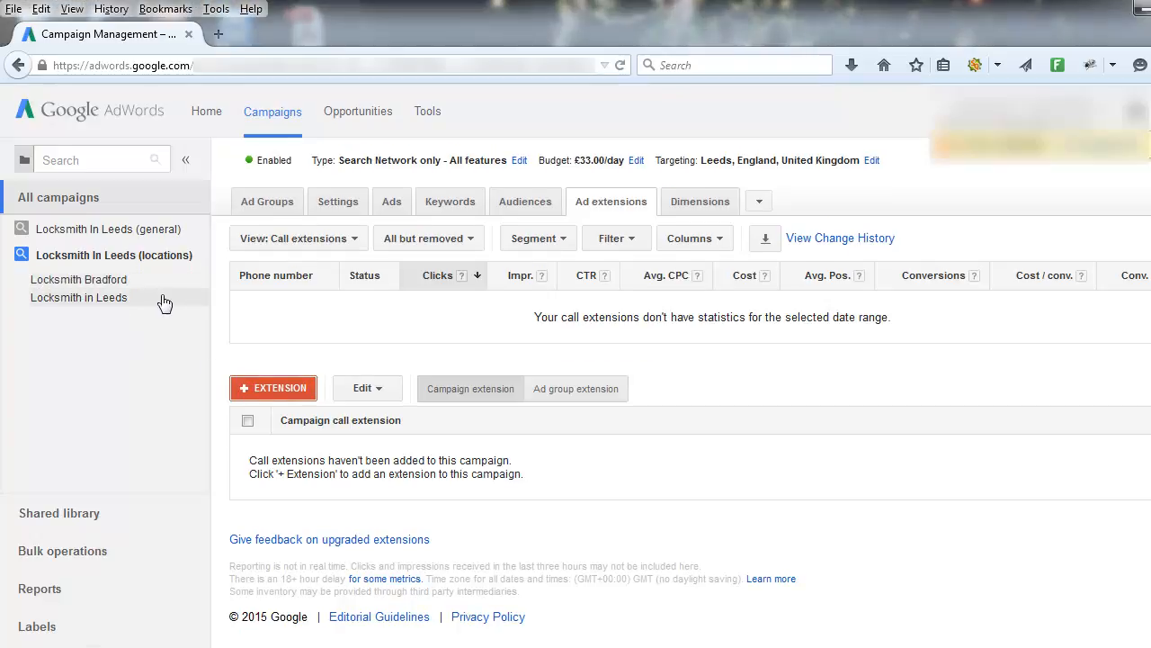
left_click(255, 389)
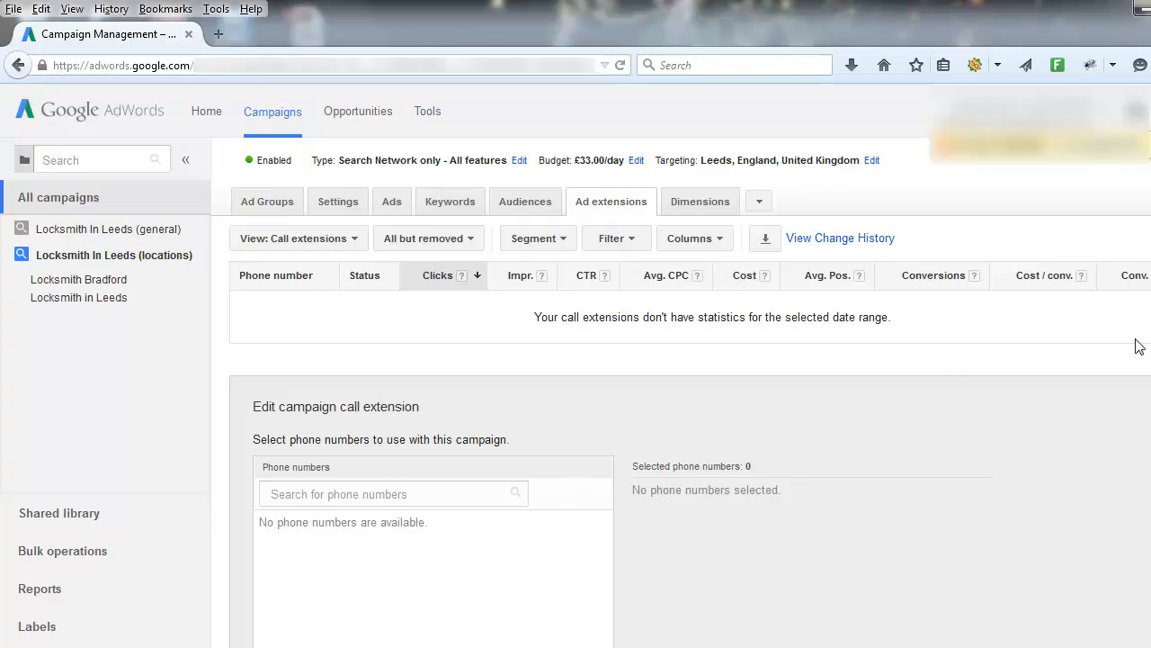
scroll(690, 392, "down", 1)
scroll(690, 392, "down", 4)
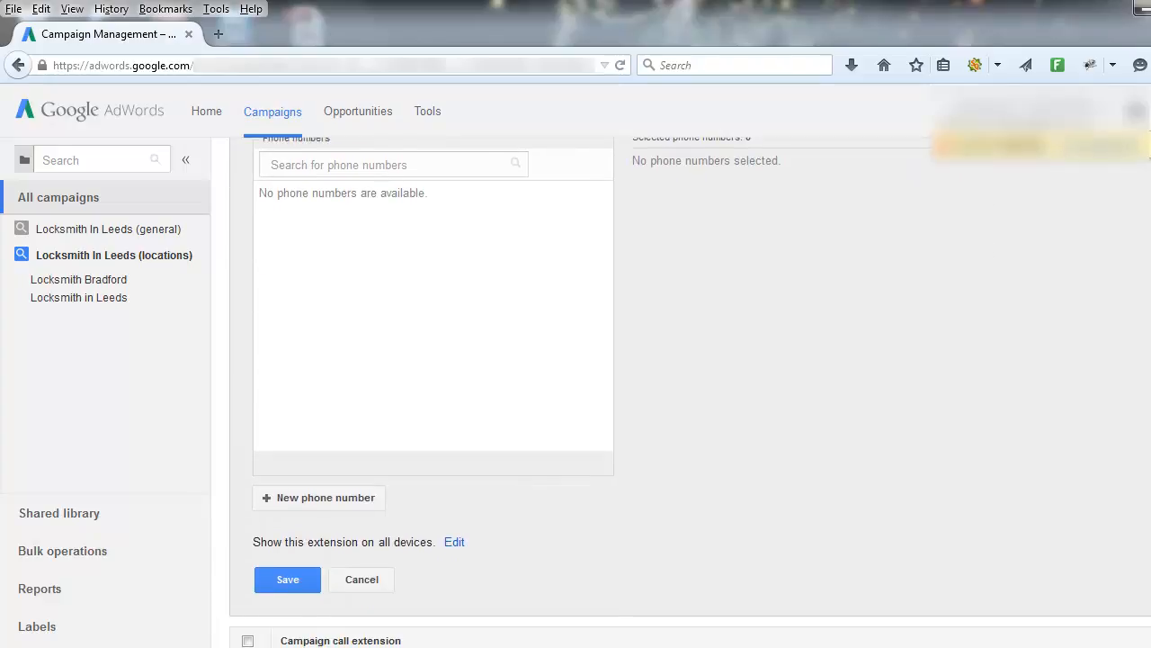
left_click(300, 502)
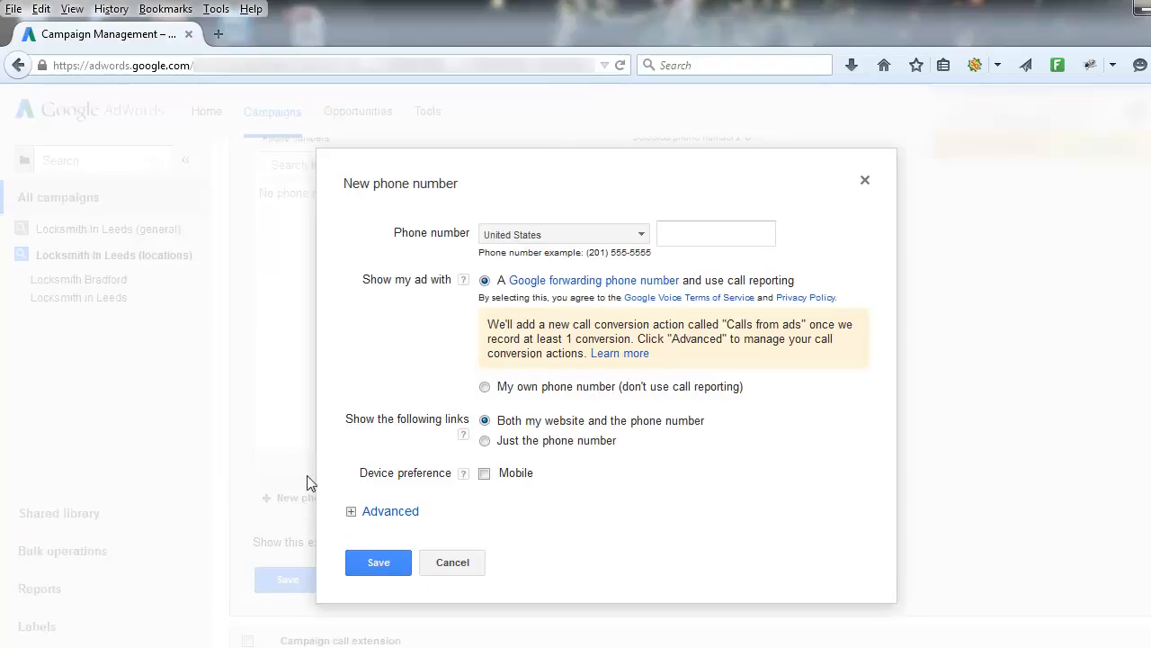
- Set the phone number's country to United Kingdom and enter the business phone number
left_click(641, 234)
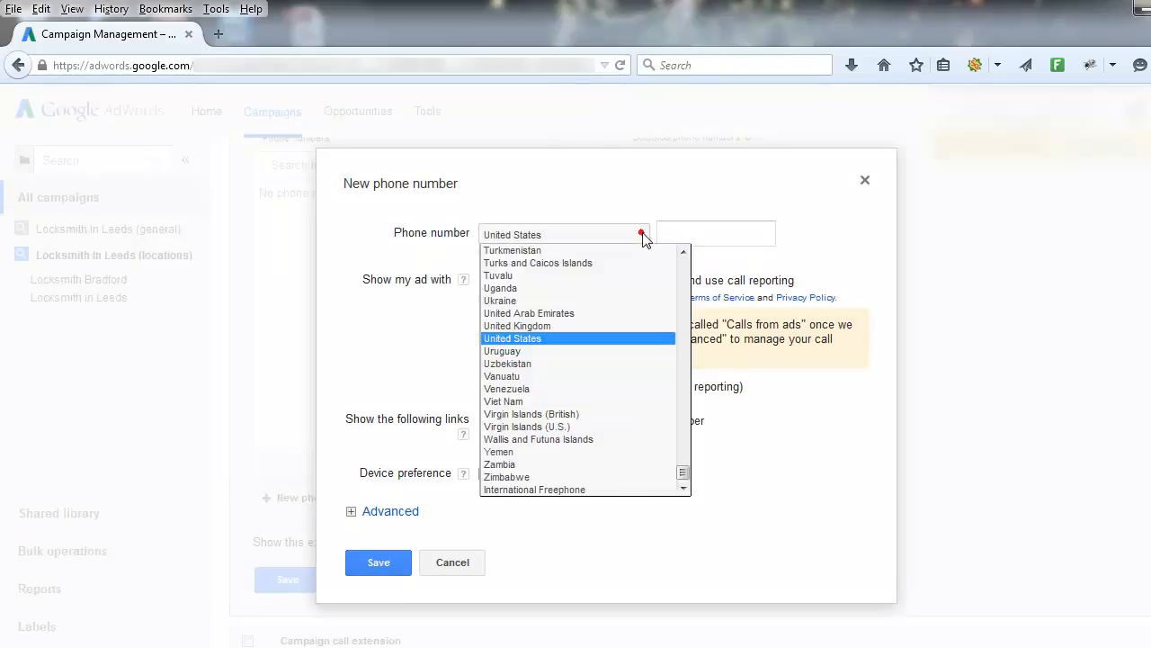
left_click(530, 327)
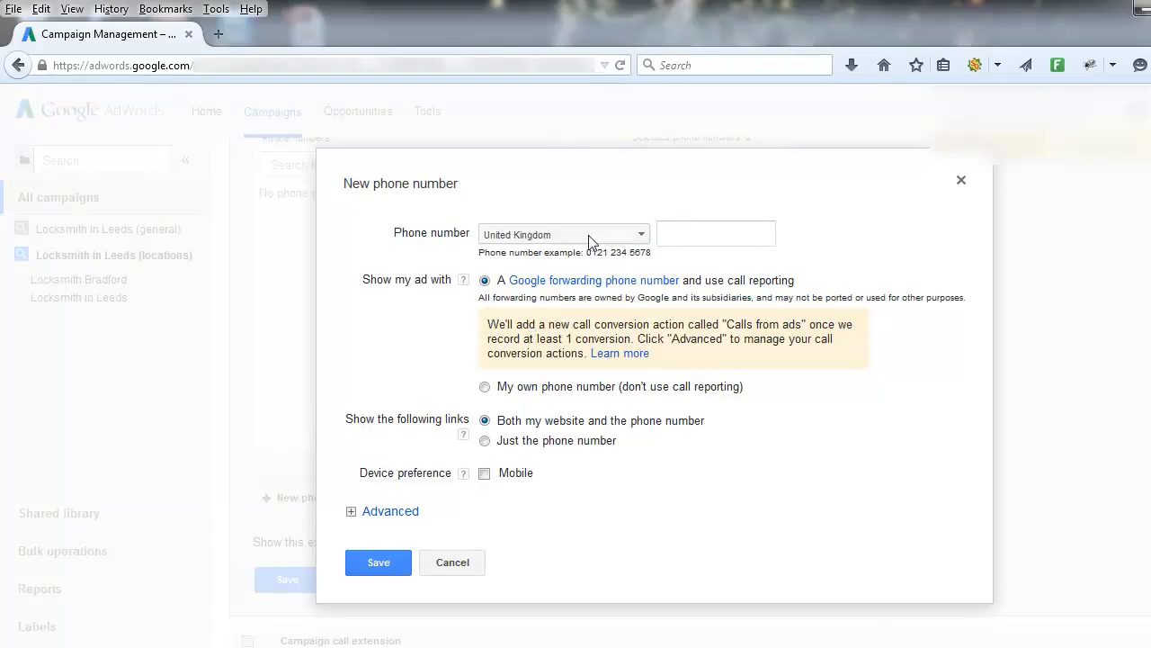
left_click(693, 232)
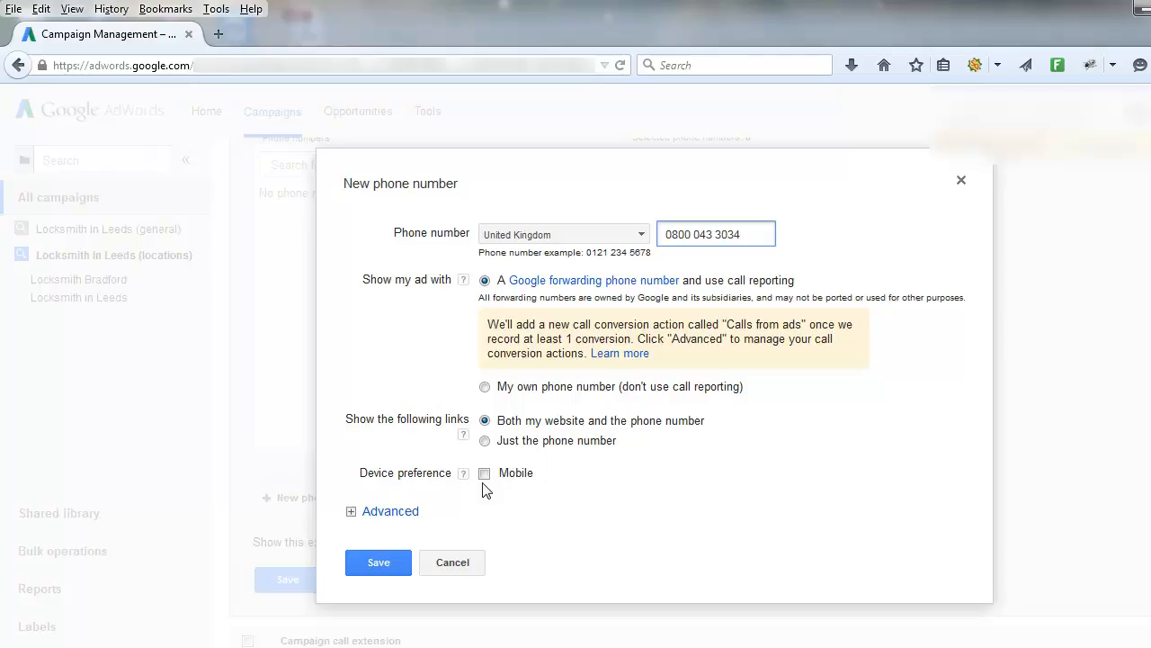
- Create a custom schedule showing the number Monday to Friday from 9 AM to 5 PM, and save the new phone number
left_click(351, 510)
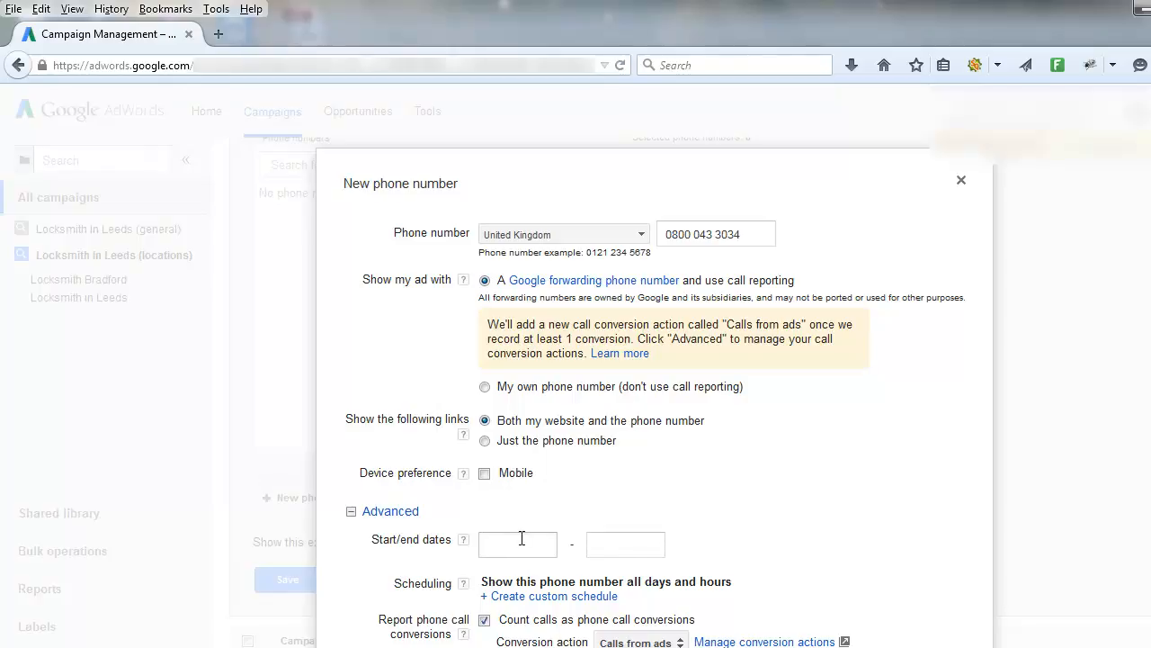
scroll(380, 587, "down", 2)
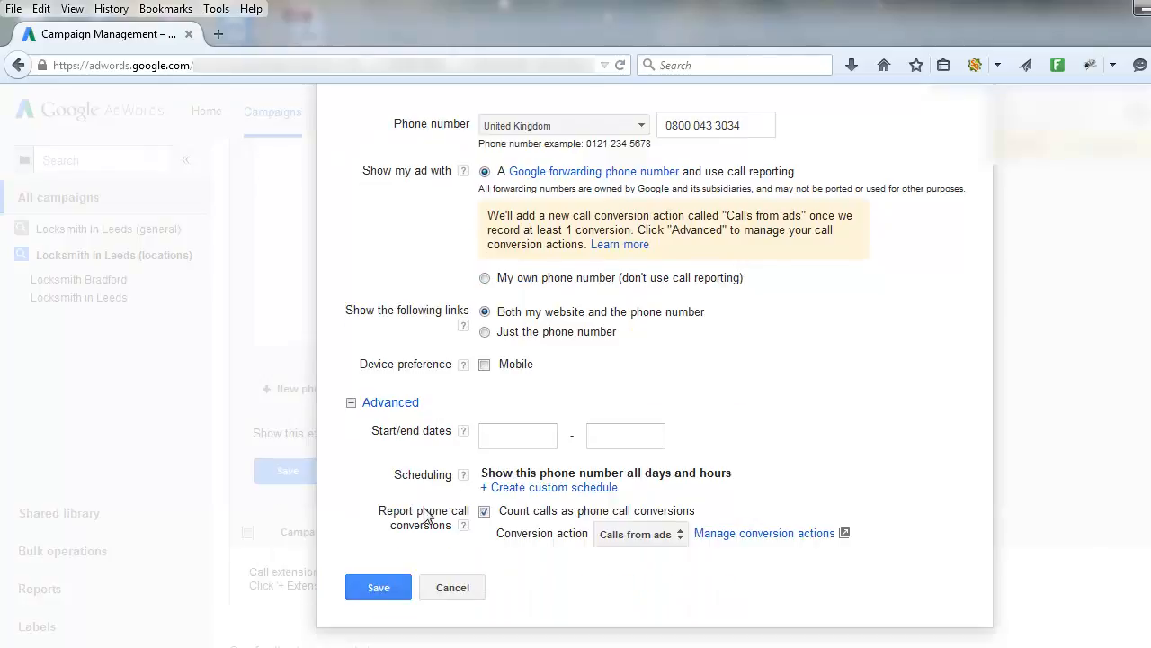
left_click(517, 489)
left_click(585, 475)
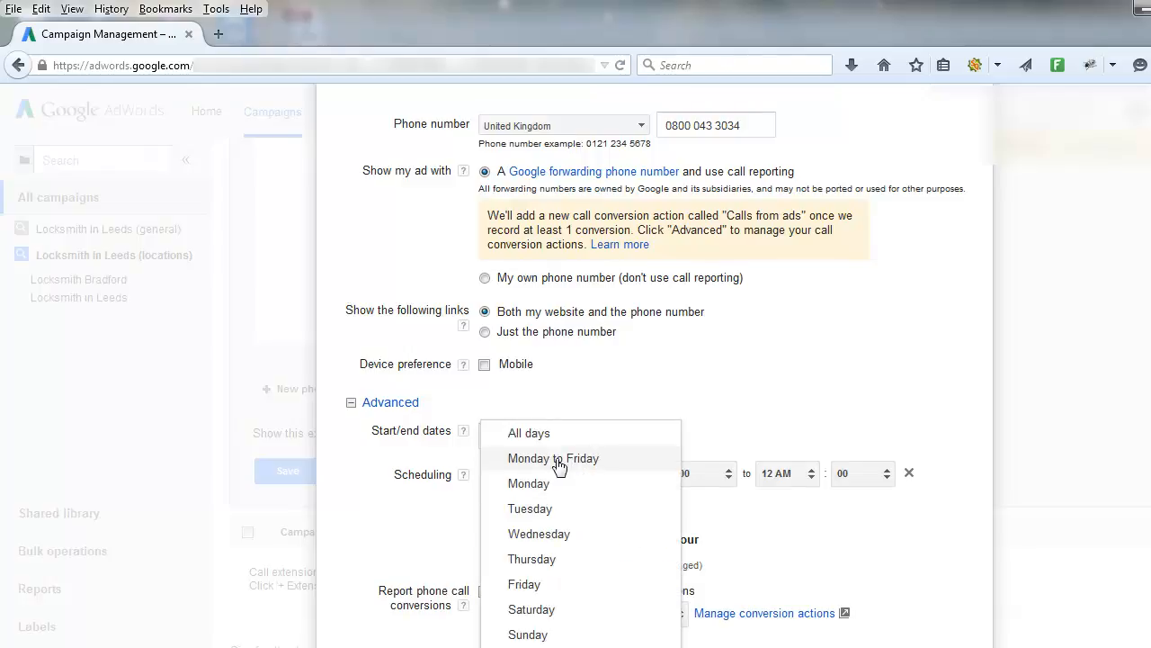
left_click(557, 459)
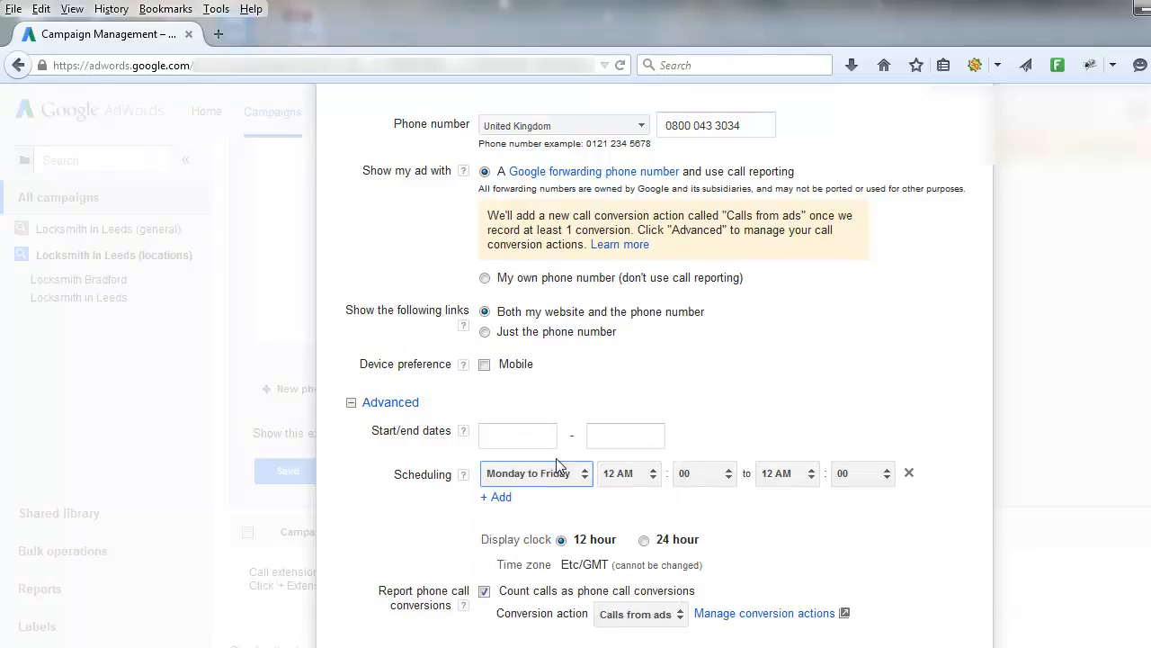
left_click(644, 474)
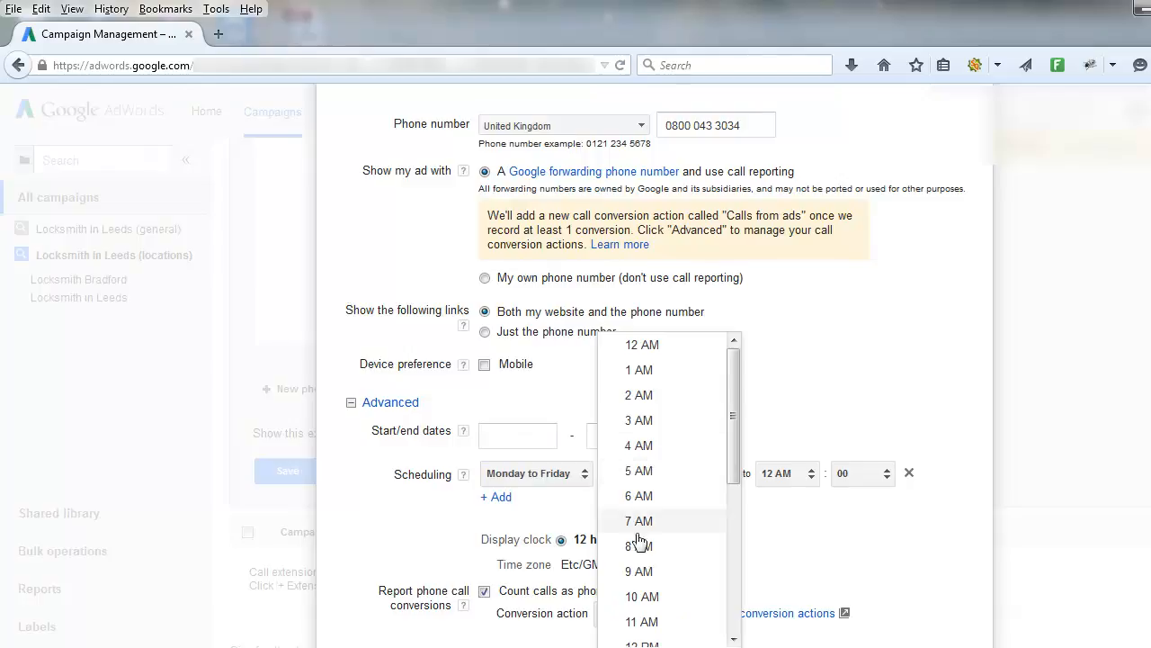
left_click(640, 573)
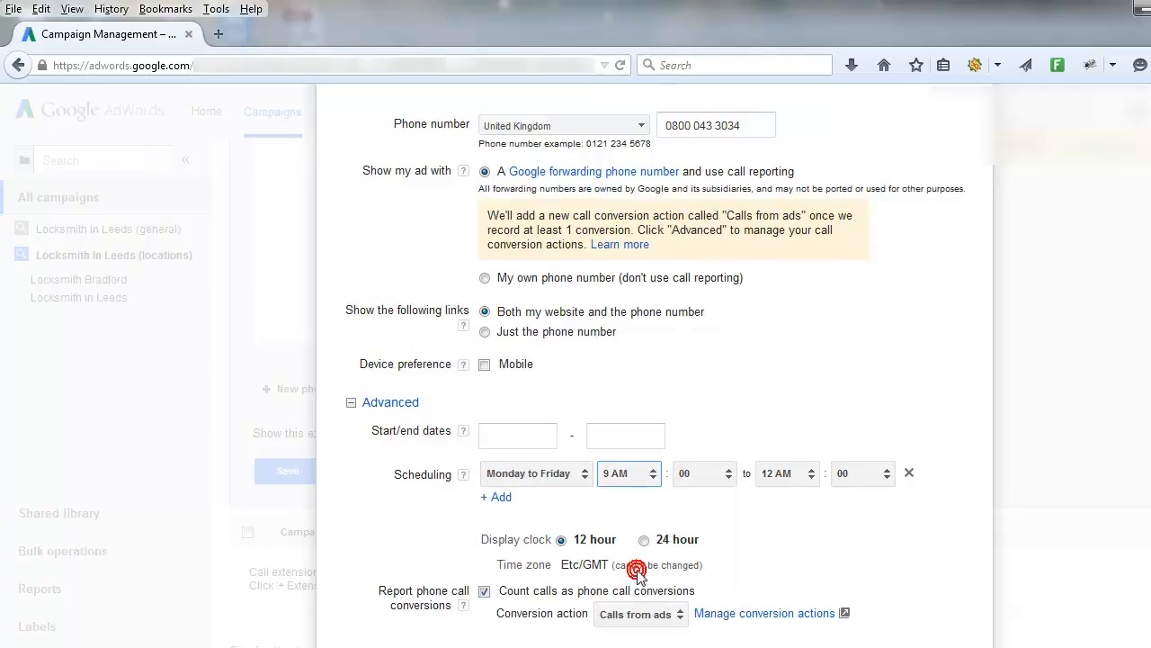
left_click(808, 476)
left_click(805, 435)
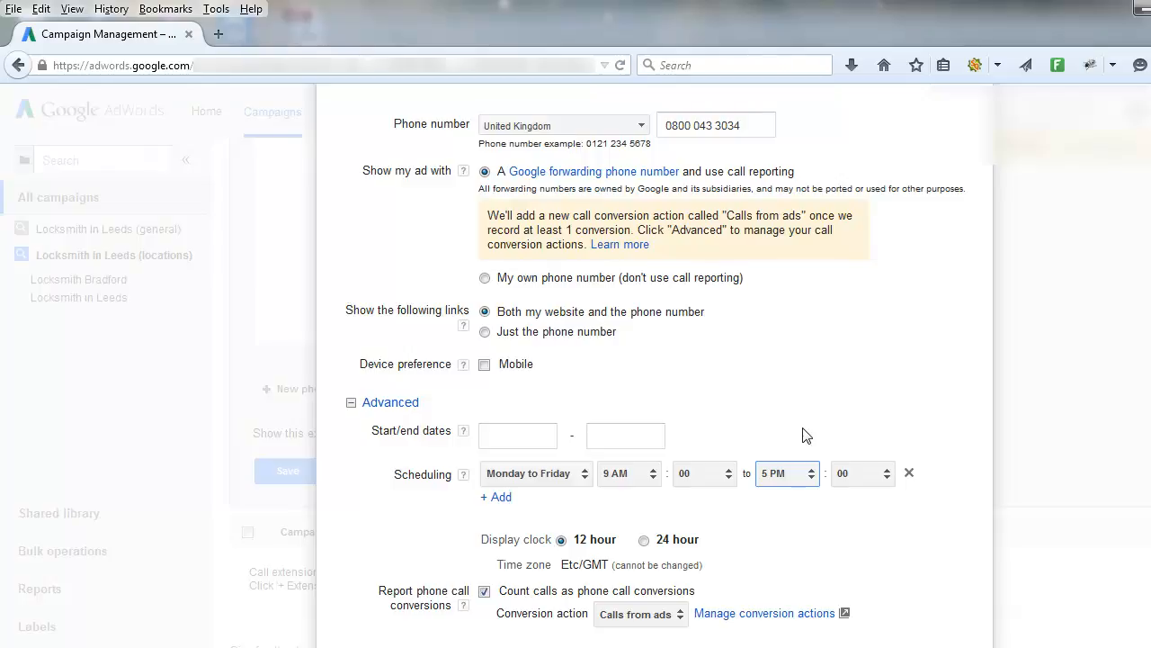
scroll(805, 436, "down", 2)
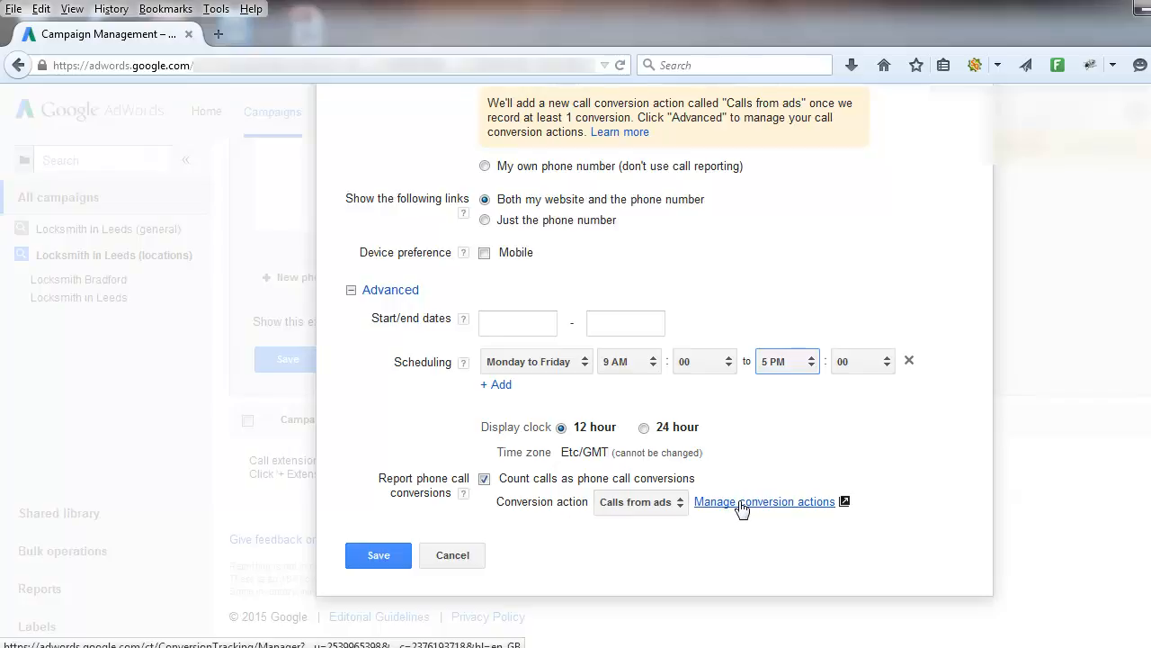
left_click(365, 555)
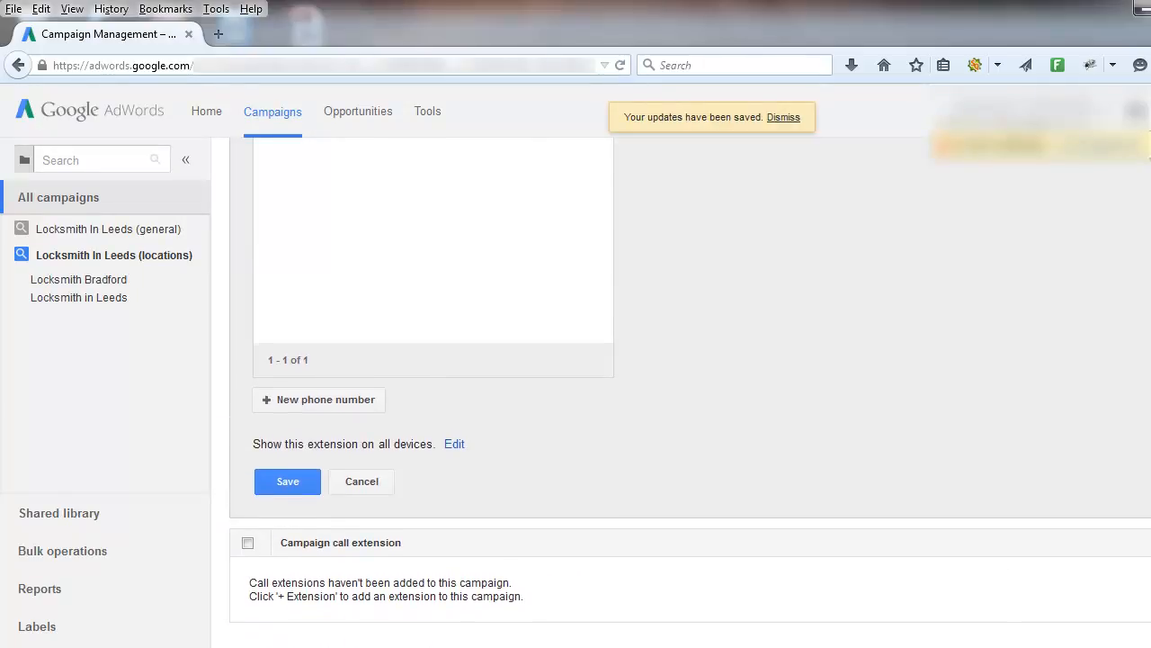
- Make an edited copy of the selected phone number with its device preference set to Mobile, and save it
scroll(377, 384, "up", 5)
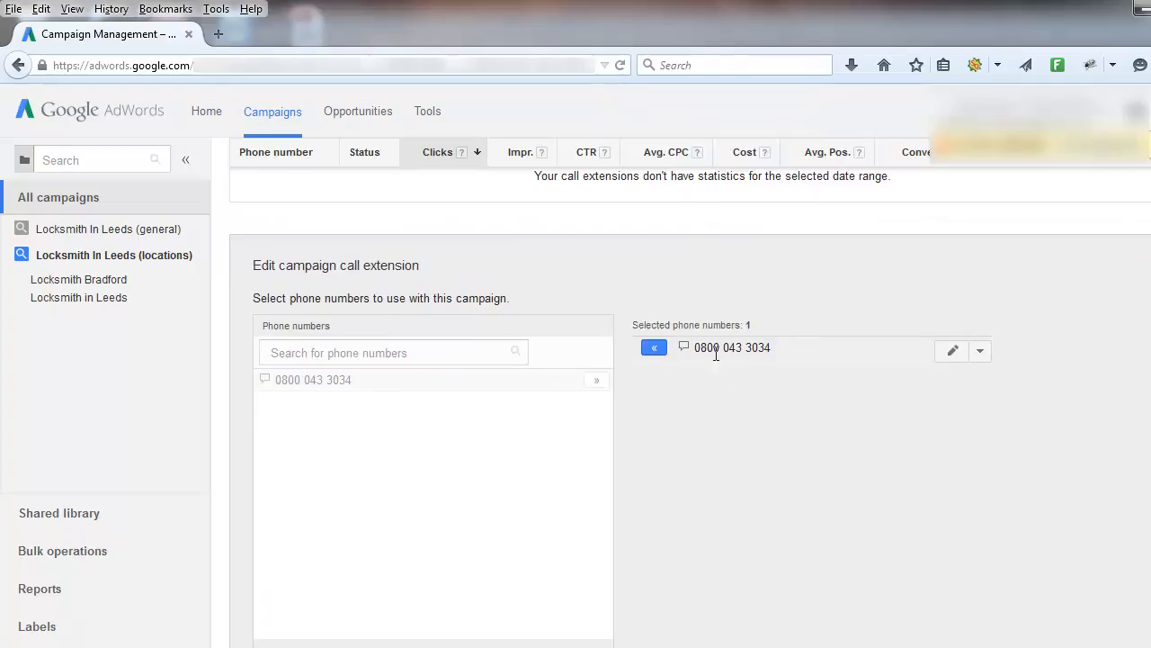
left_click(980, 353)
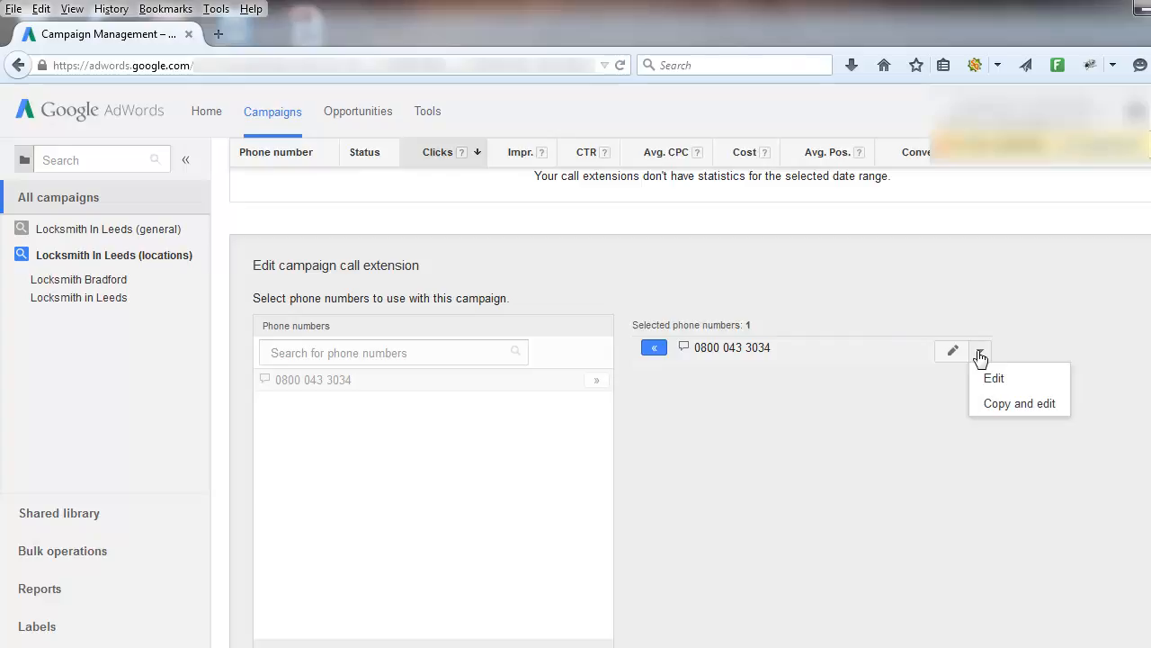
left_click(998, 404)
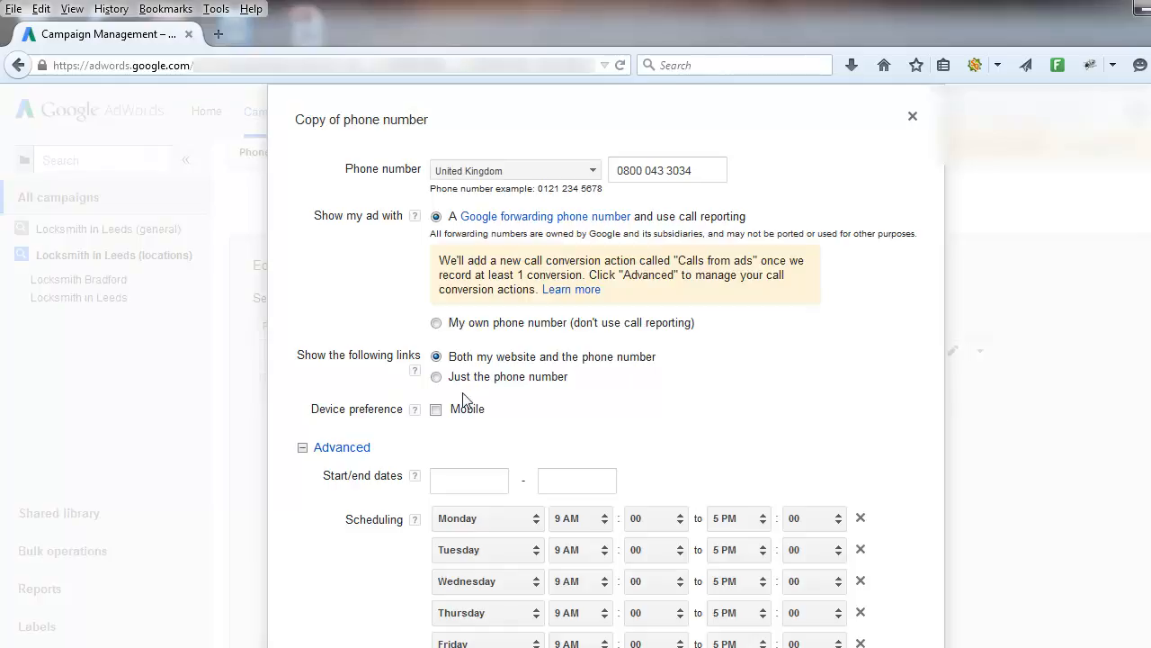
left_click(436, 411)
scroll(438, 415, "down", 1)
scroll(605, 360, "down", 5)
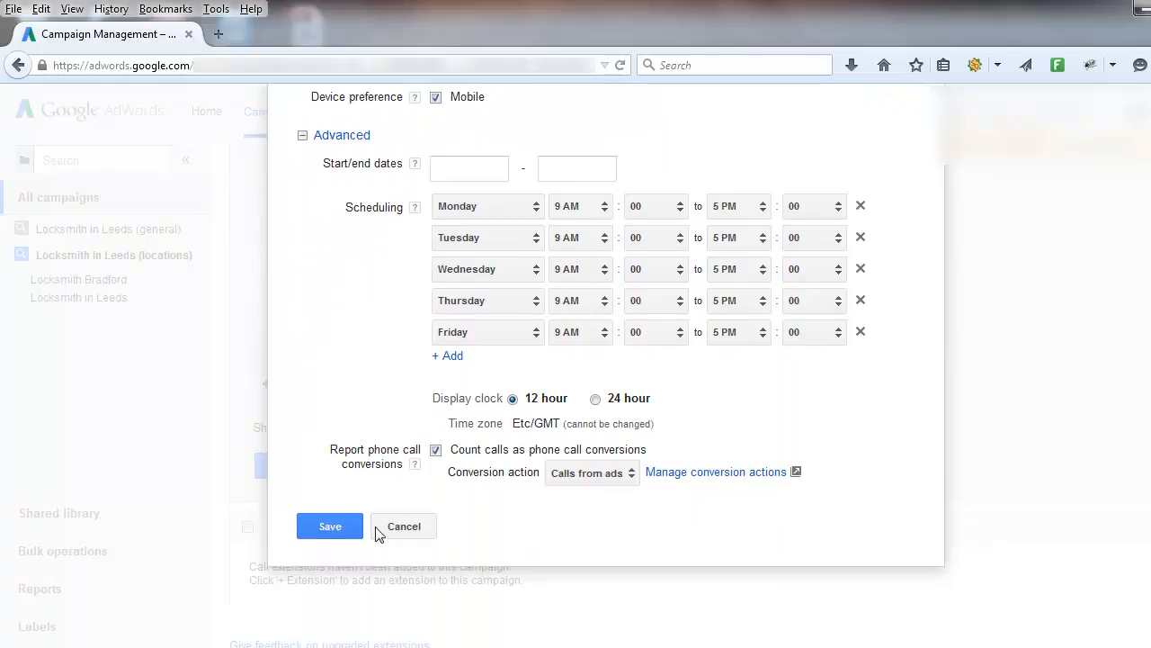
left_click(329, 528)
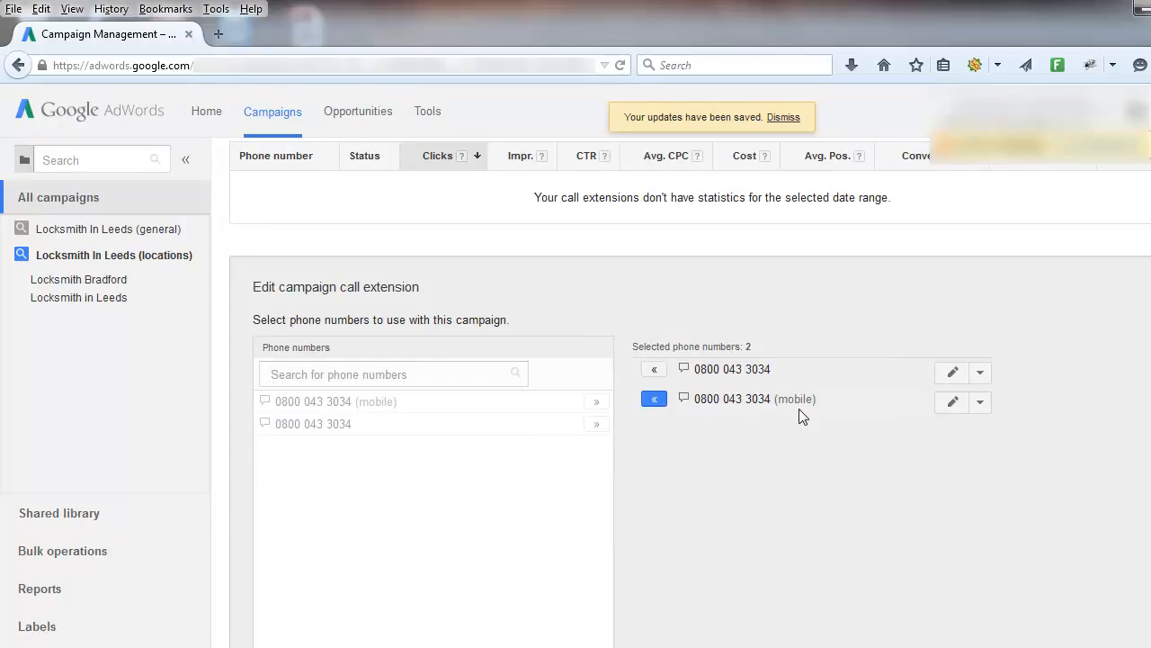
- Save the campaign call extension with both the standard and mobile phone numbers selected
scroll(848, 393, "down", 3)
scroll(848, 393, "down", 2)
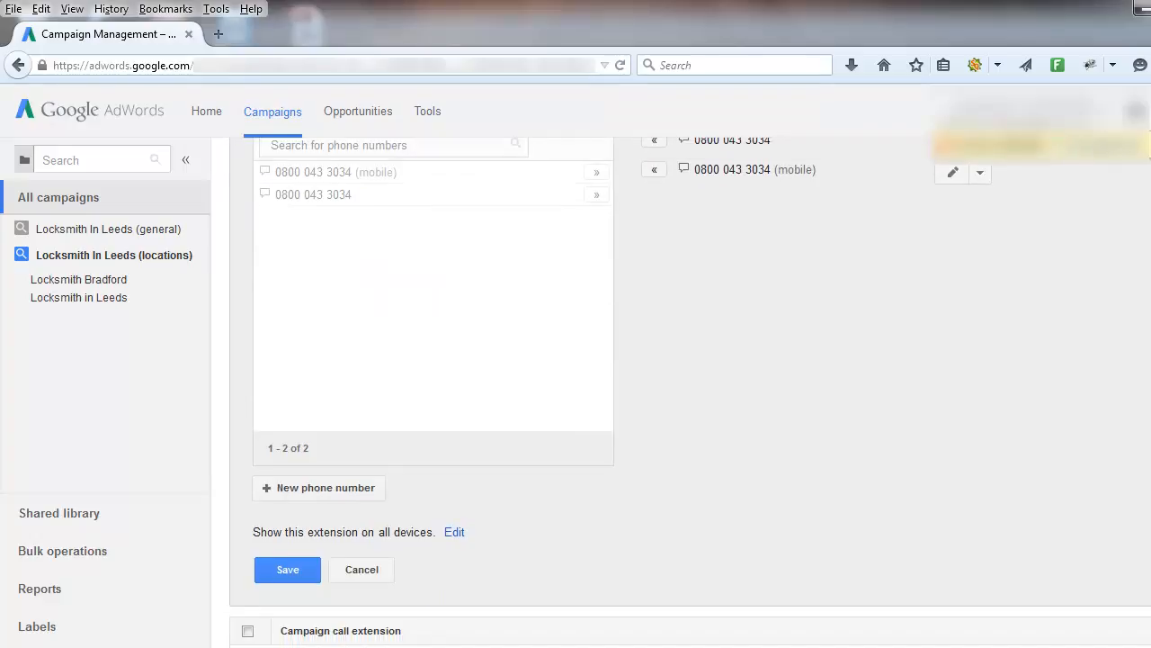
left_click(284, 568)
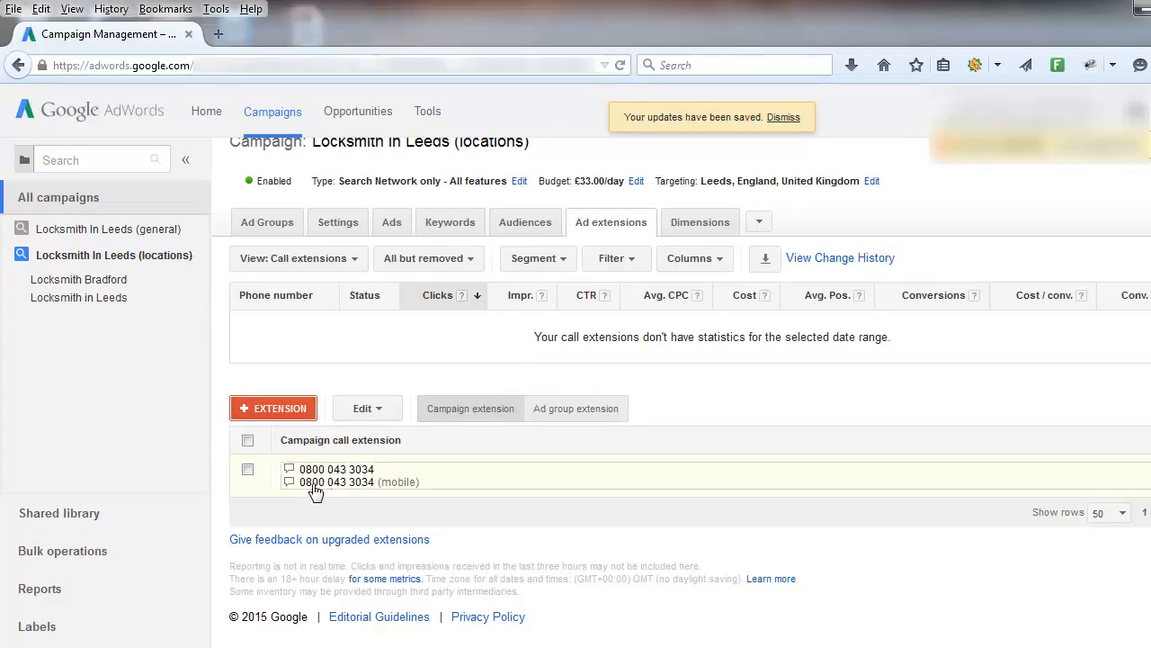
- Add a call extension to the Locksmith In Leeds (general) campaign using both the mobile and standard phone numbers, and save it
left_click(78, 236)
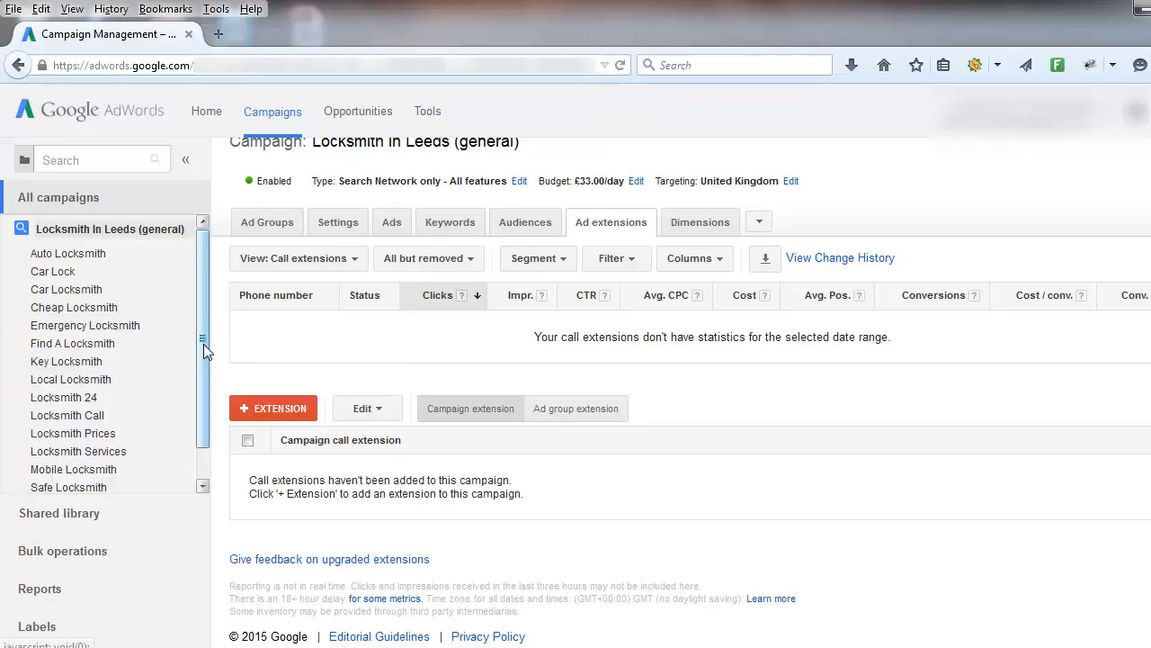
left_click(248, 407)
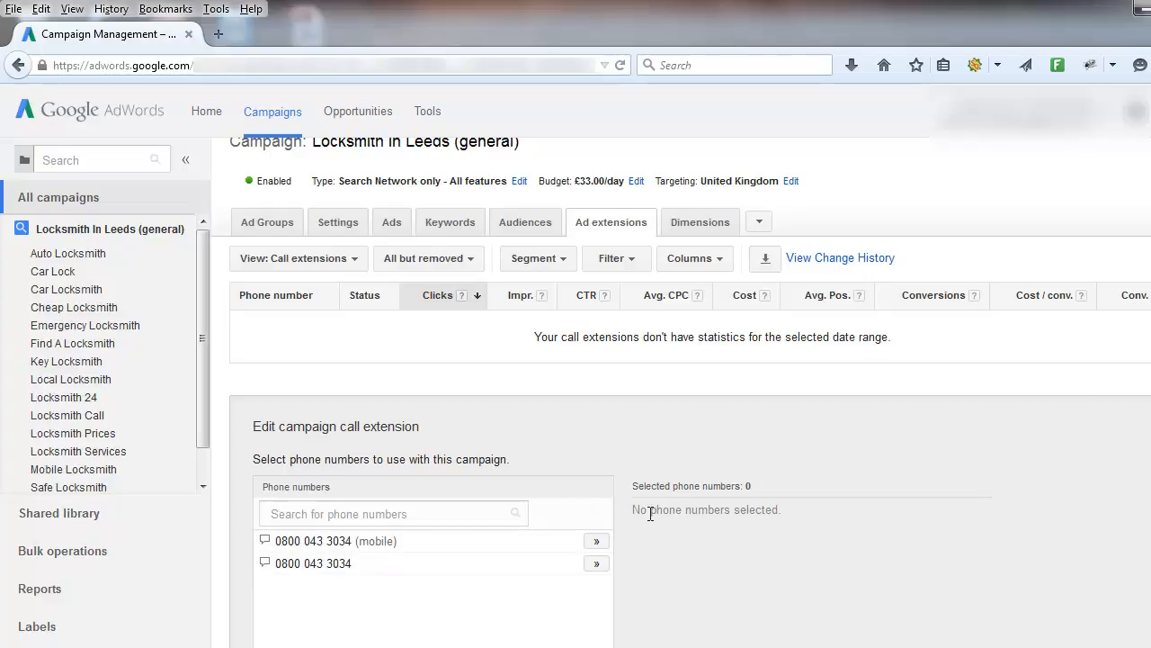
left_click(597, 540)
left_click(597, 563)
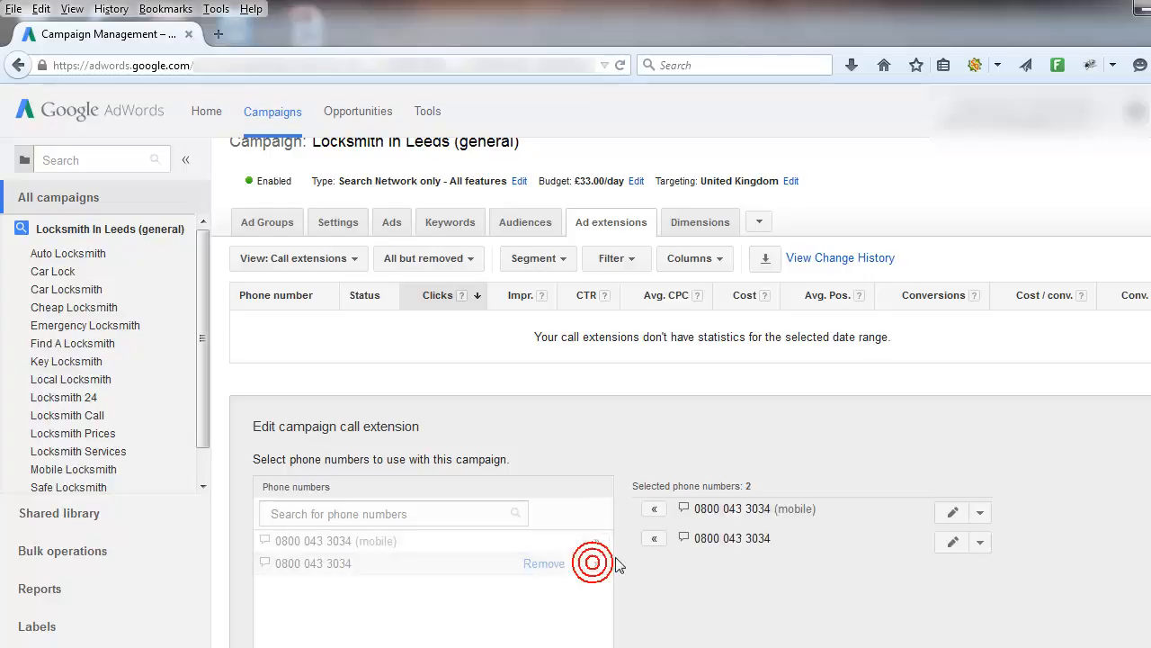
scroll(705, 403, "down", 3)
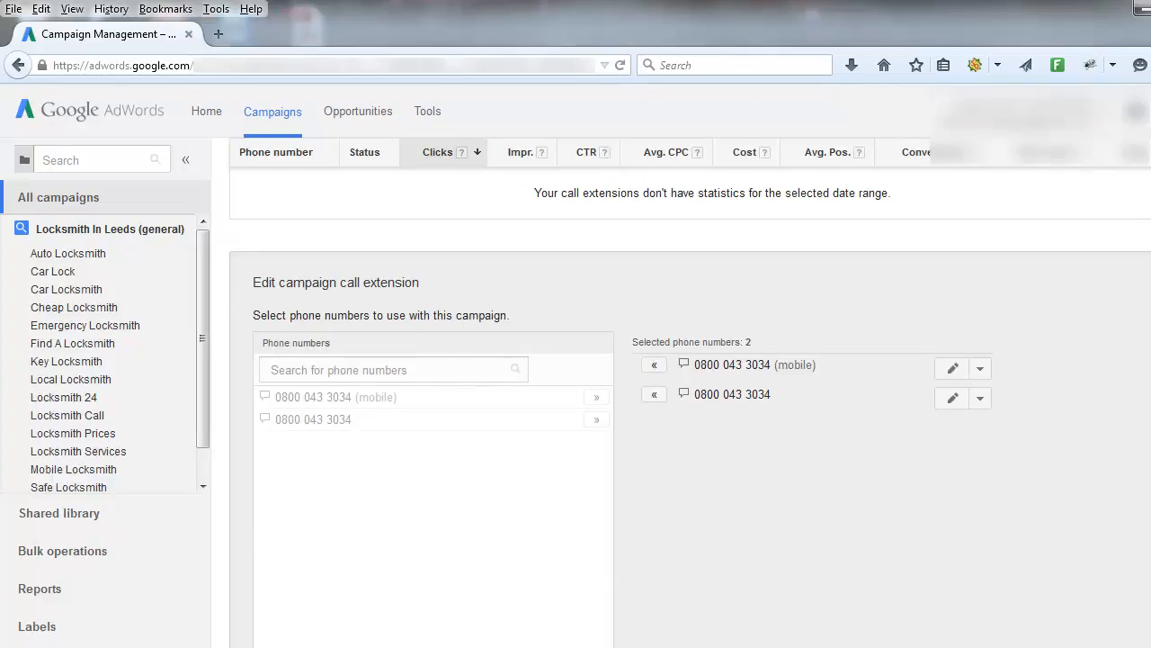
scroll(1080, 297, "down", 3)
scroll(414, 414, "down", 3)
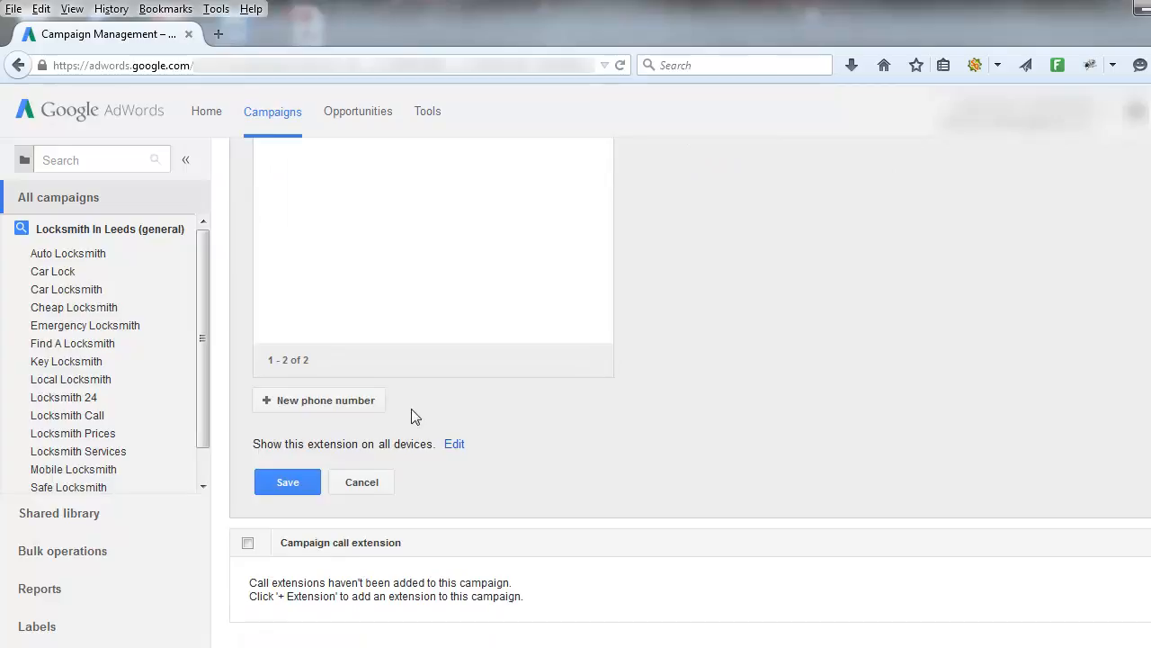
left_click(287, 482)
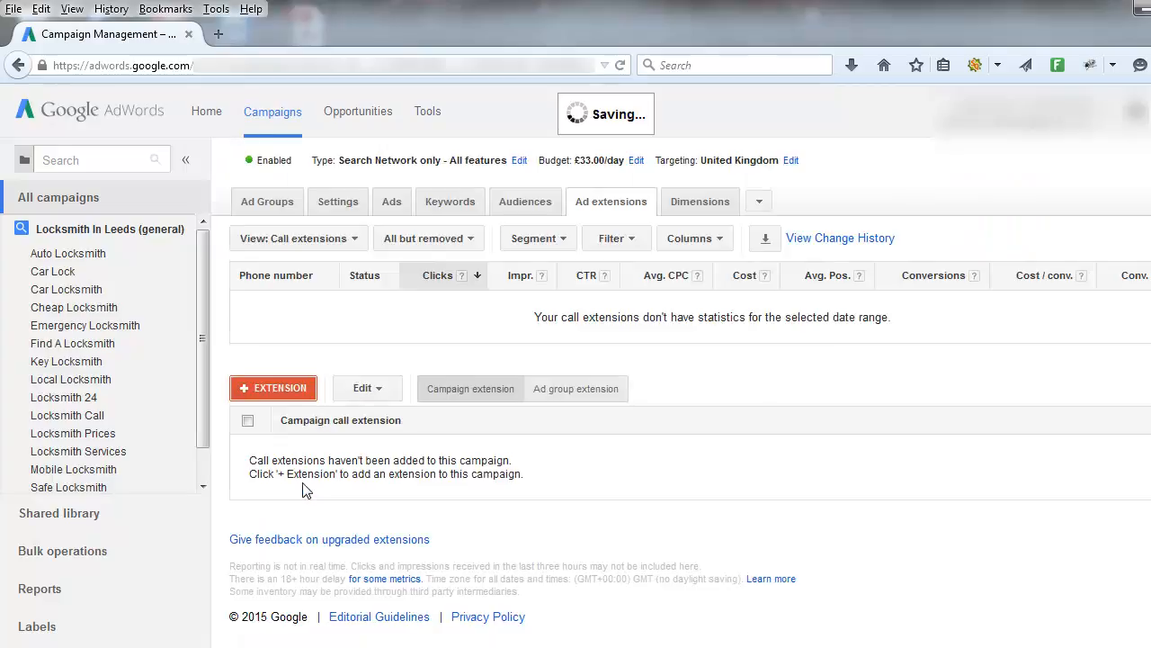